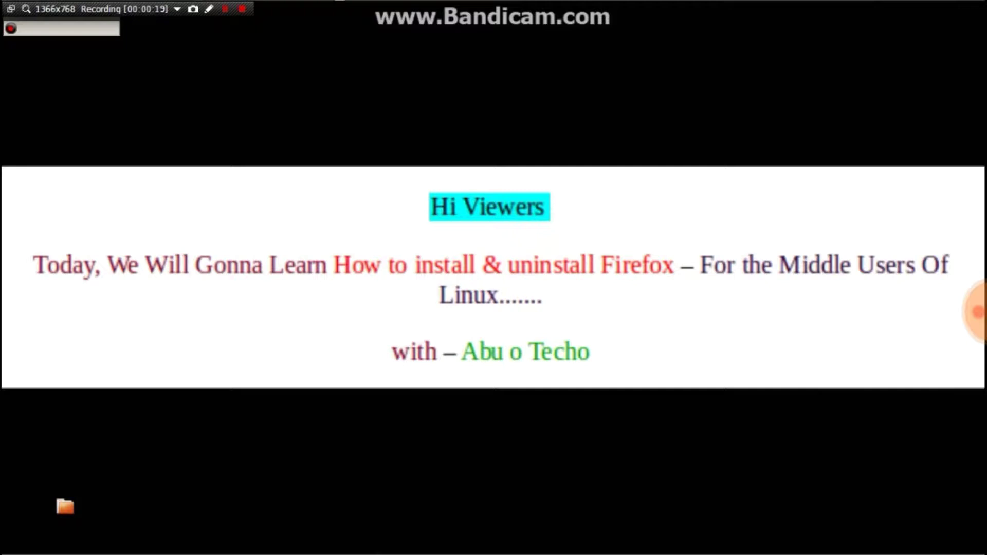
Remove Firefox with sudo apt-get remove firefox, authorising and confirming to free 113 MB.
{"action": "key", "text": "ctrl+alt+t"}
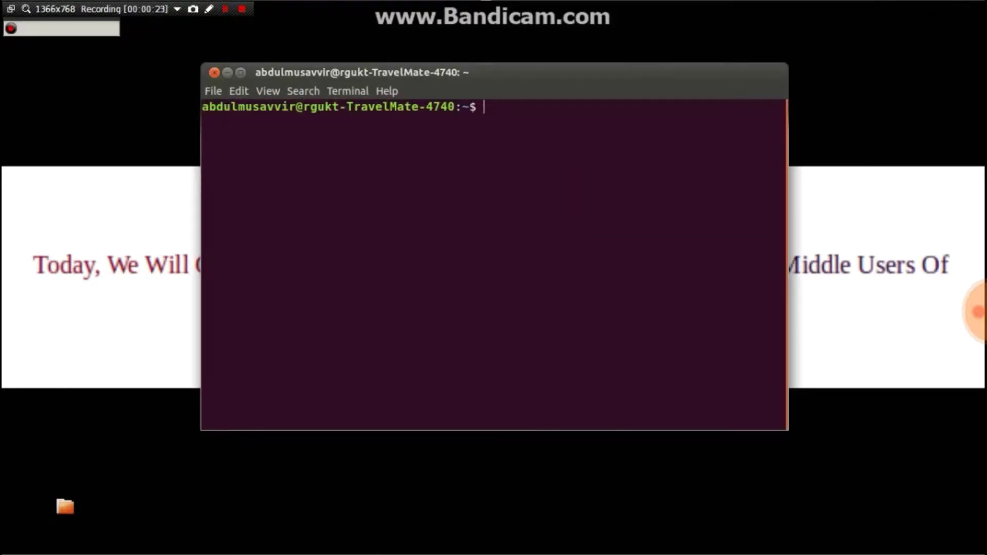
{"action": "type", "text": "sudo ap"}
{"action": "type", "text": "t-get "}
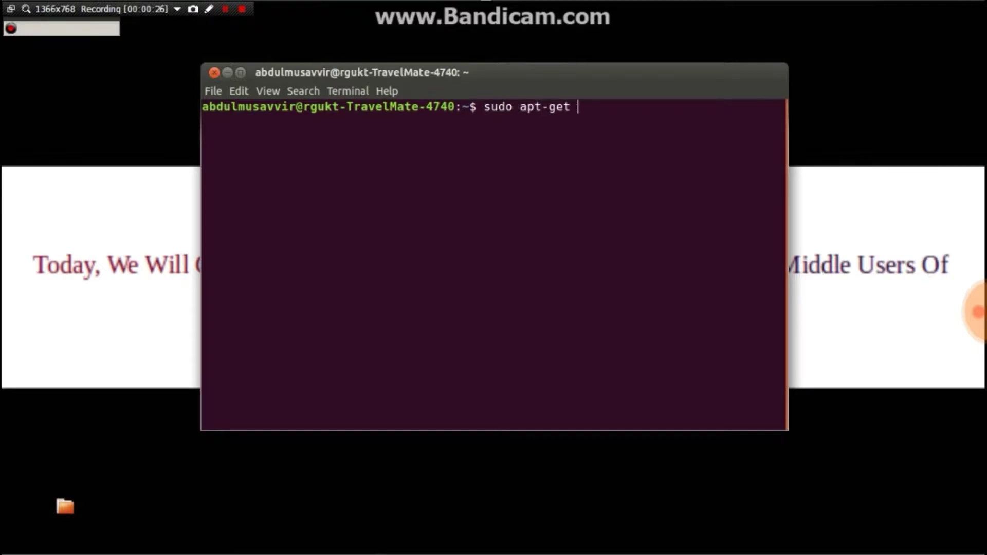
{"action": "type", "text": "remove"}
{"action": "type", "text": " firfo"}
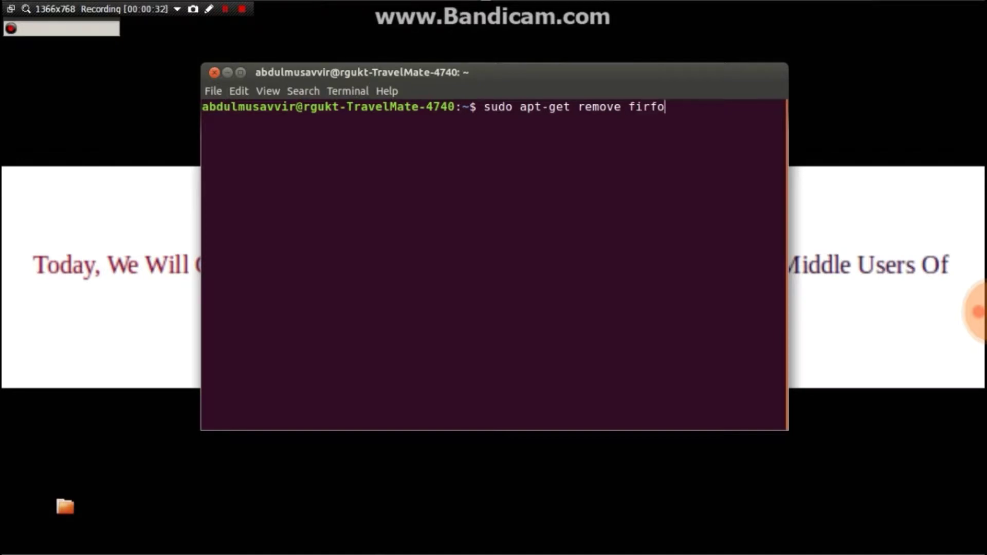
{"action": "type", "text": "x"}
{"action": "key", "text": "BackSpace"}
{"action": "key", "text": "BackSpace"}
{"action": "key", "text": "BackSpace"}
{"action": "type", "text": "efox"}
{"action": "key", "text": "Return"}
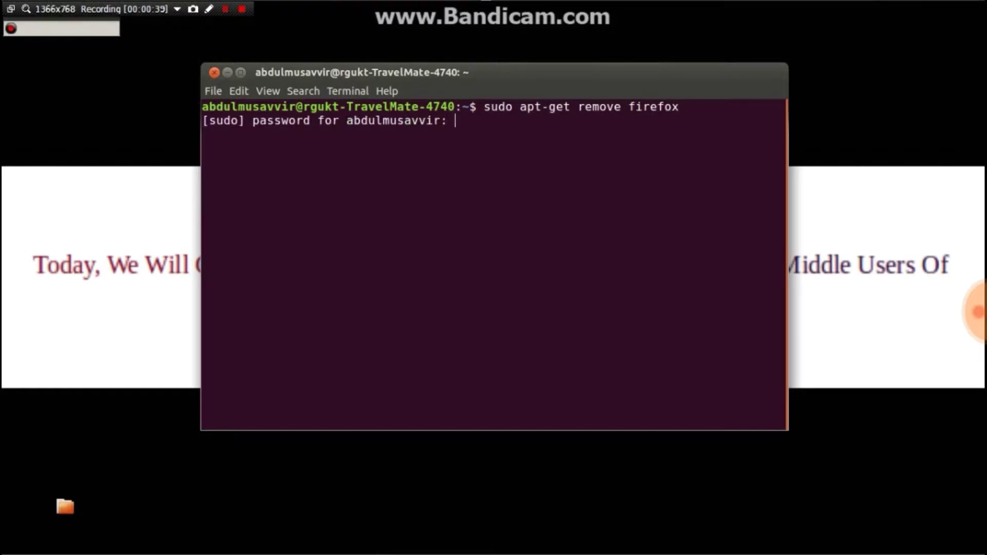
{"action": "key", "text": "Return"}
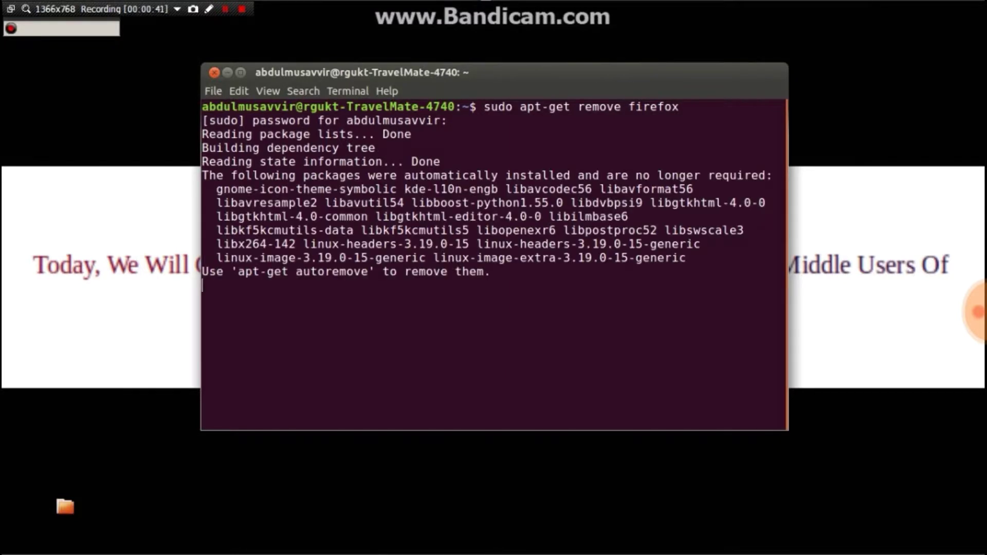
{"action": "type", "text": "y"}
{"action": "key", "text": "Return"}
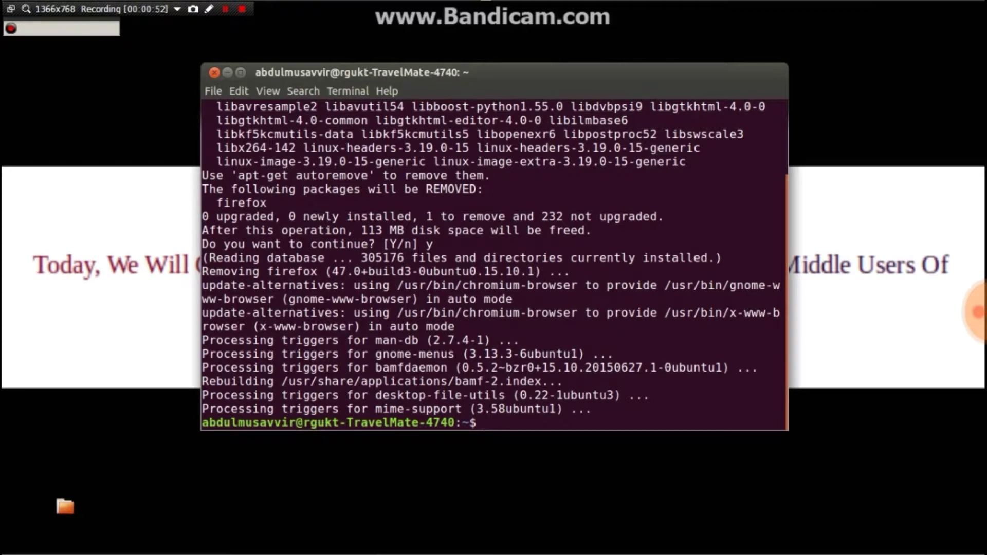
{"action": "type", "text": "fire"}
{"action": "type", "text": "fox"}
Run firefox to confirm the program now reports as not installed.
{"action": "key", "text": "Return"}
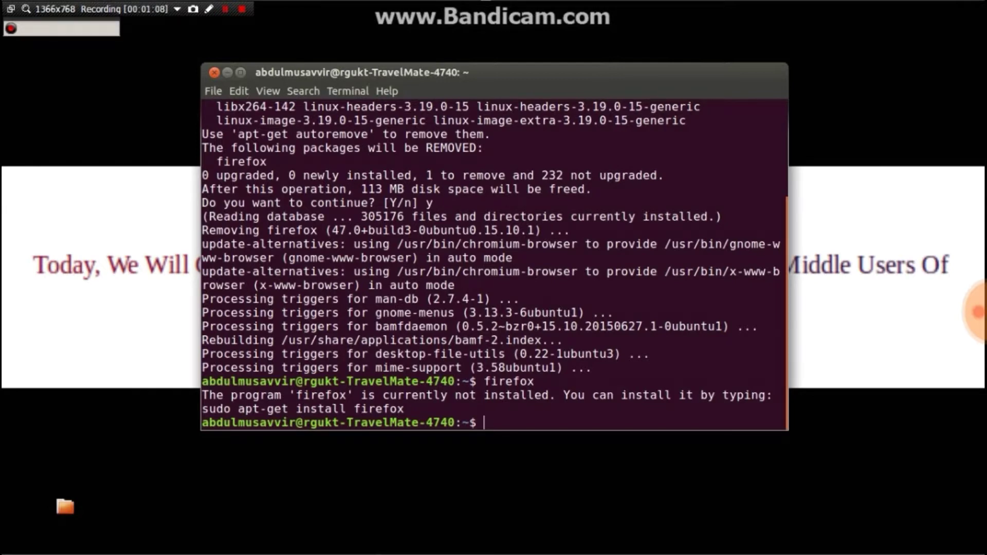
{"action": "type", "text": "su"}
{"action": "type", "text": "do "}
{"action": "type", "text": "apt"}
{"action": "type", "text": "-het"}
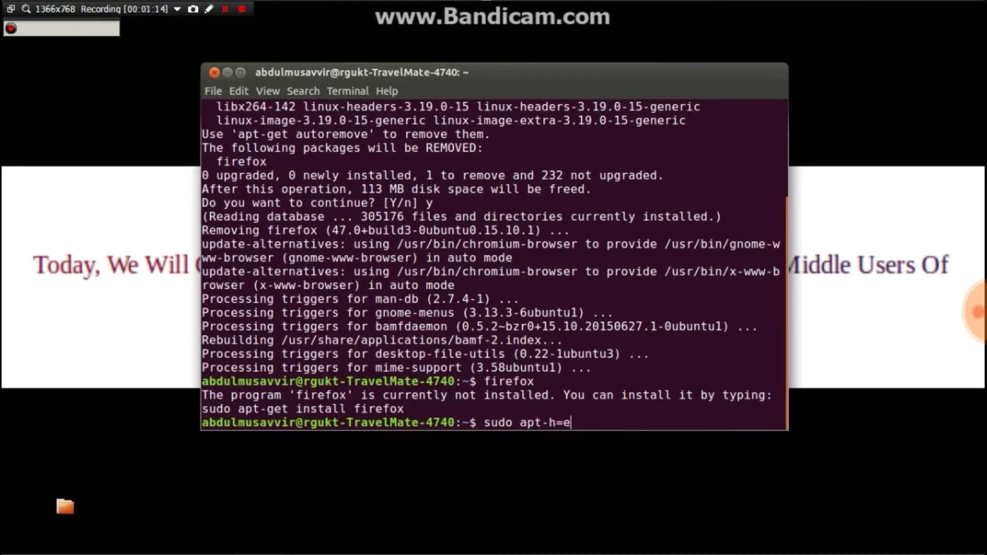
Reinstall Firefox 47.0 with sudo apt-get install firefox, correcting the apt-get typo.
{"action": "key", "text": "BackSpace"}
{"action": "key", "text": "BackSpace"}
{"action": "key", "text": "BackSpace"}
{"action": "type", "text": "get "}
{"action": "type", "text": "install "}
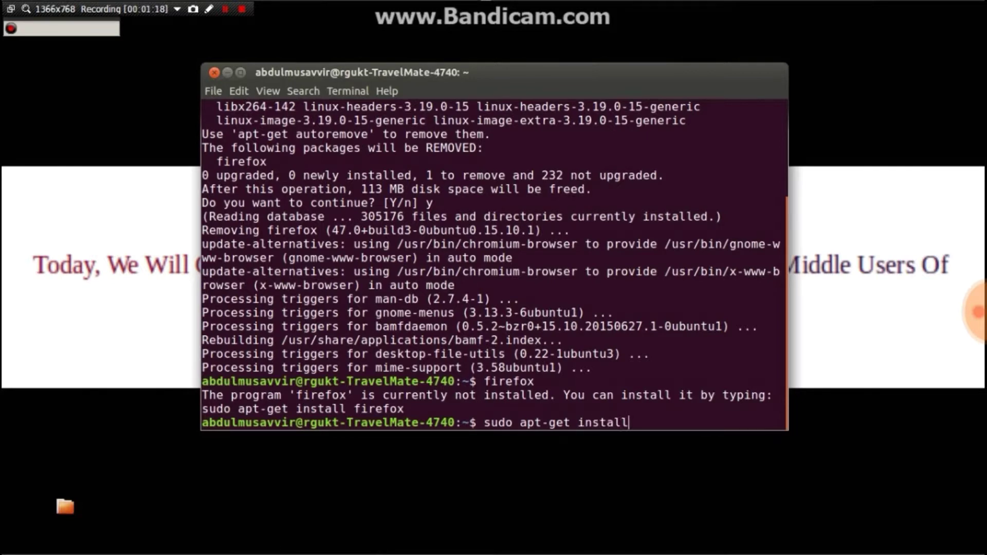
{"action": "type", "text": "firef"}
{"action": "type", "text": "ox"}
{"action": "key", "text": "Return"}
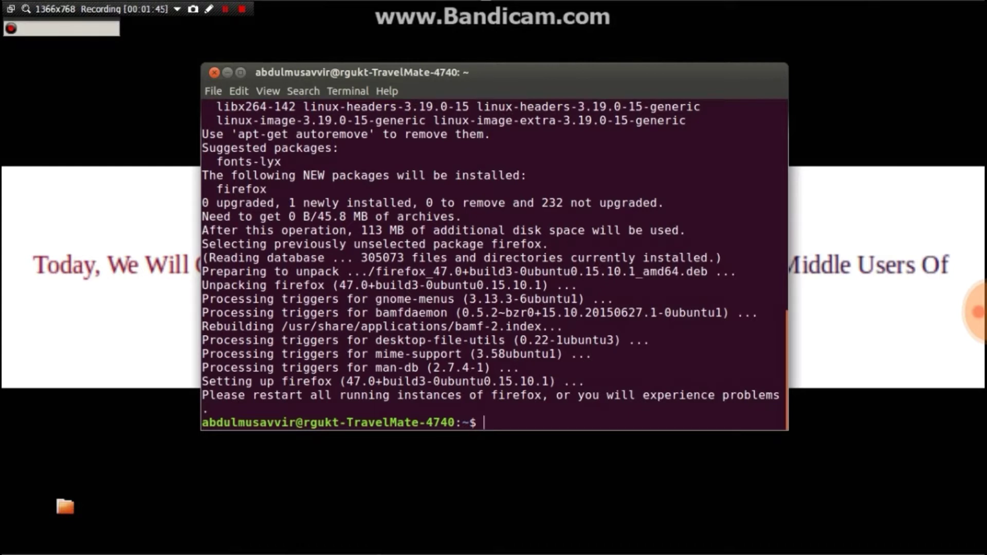
{"action": "type", "text": "firfo"}
{"action": "type", "text": "x"}
Launch Firefox from the prompt after a misspelled attempt returns 'command not found'.
{"action": "key", "text": "Return"}
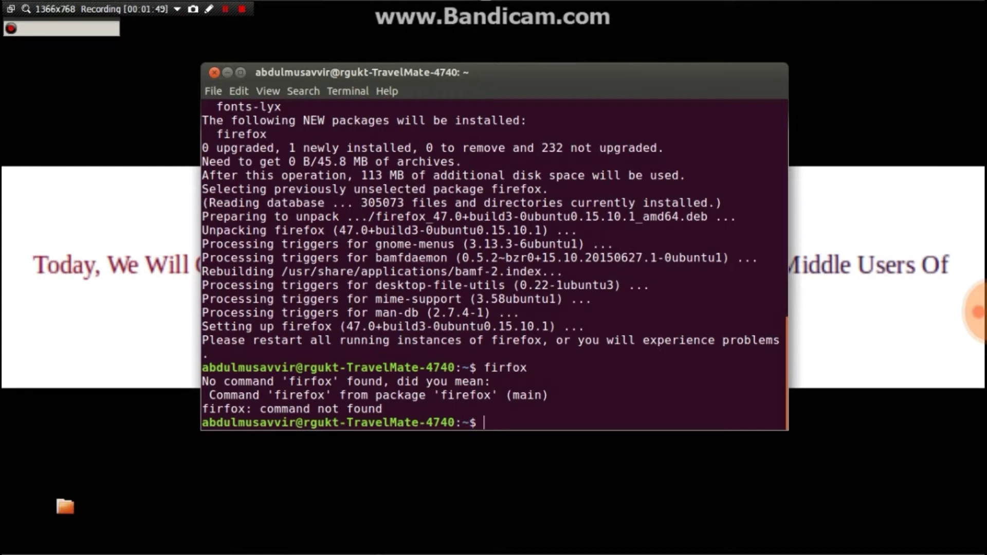
{"action": "type", "text": "firefox"}
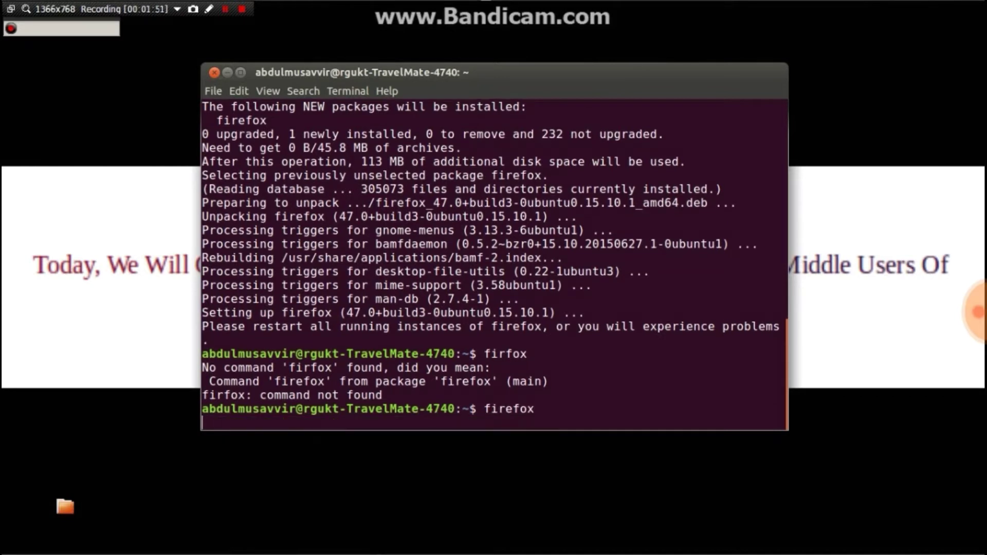
{"action": "key", "text": "Return"}
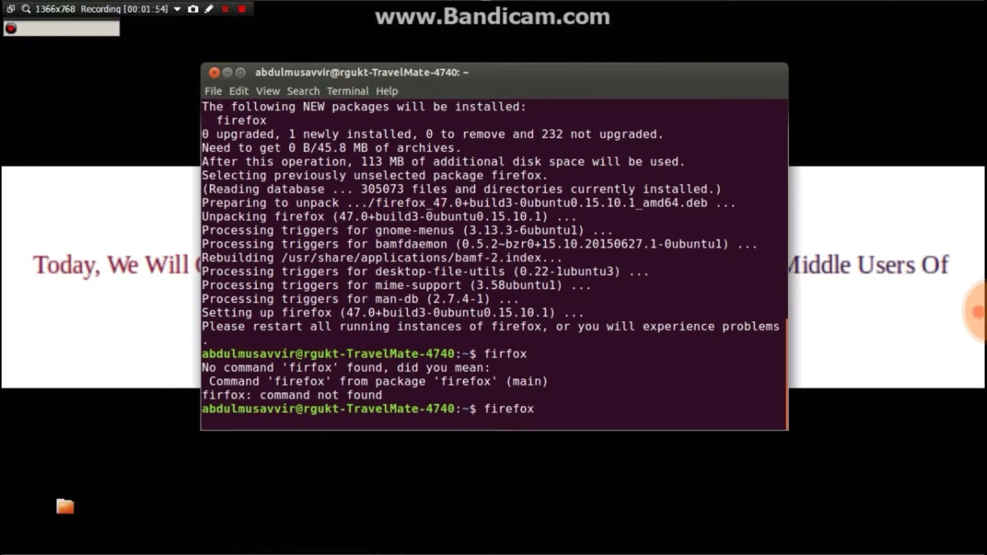